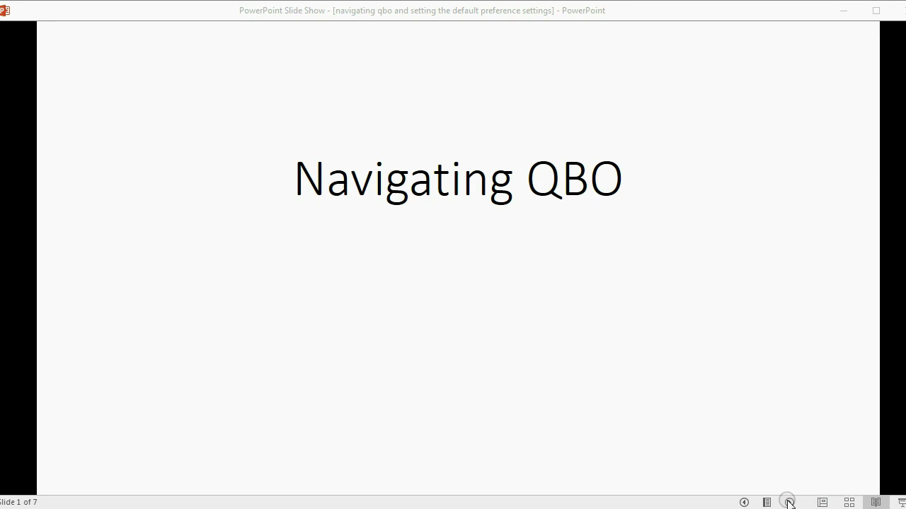
Advance the 'Navigating QBO' title slide to show its Adjust account 'Settings' subtitle
{"action": "left_click", "coordinate": [789, 503]}
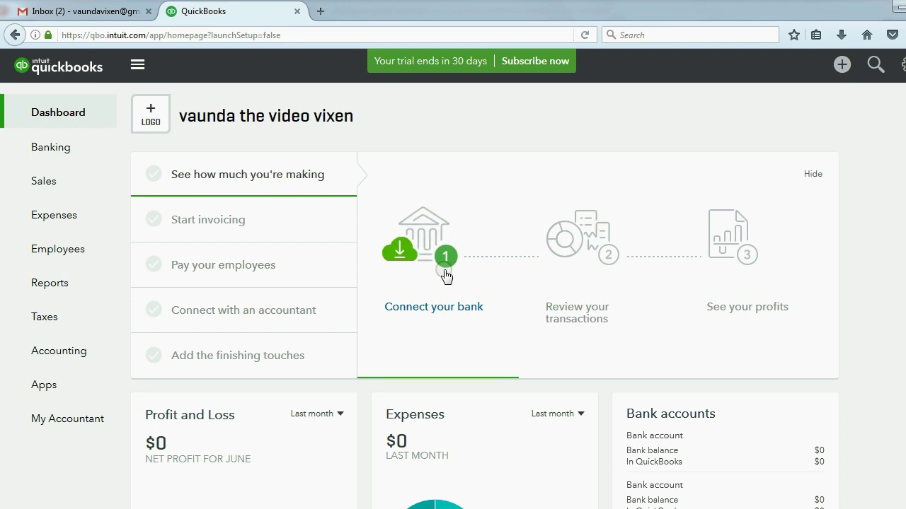
Scroll down the QuickBooks dashboard and back up to the top
{"action": "scroll", "coordinate": [892, 222], "scroll_direction": "down", "scroll_amount": 3}
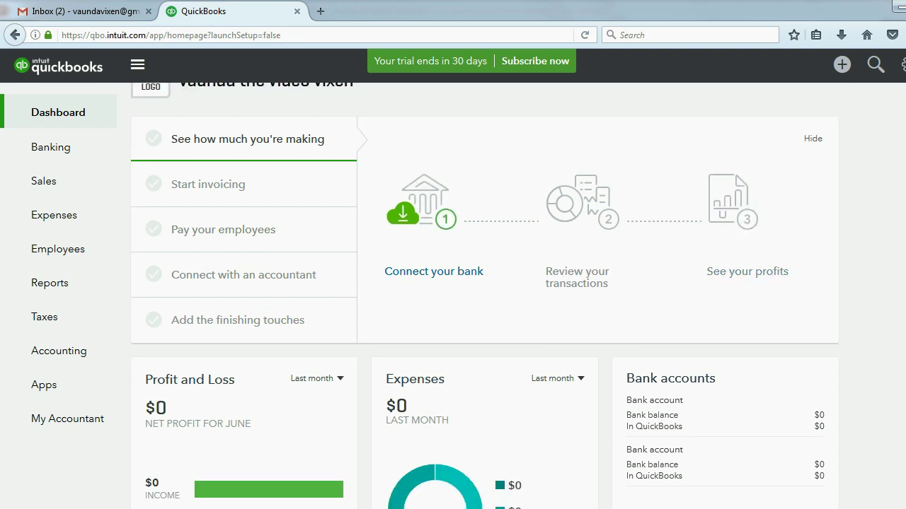
{"action": "scroll", "coordinate": [485, 278], "scroll_direction": "down", "scroll_amount": 4}
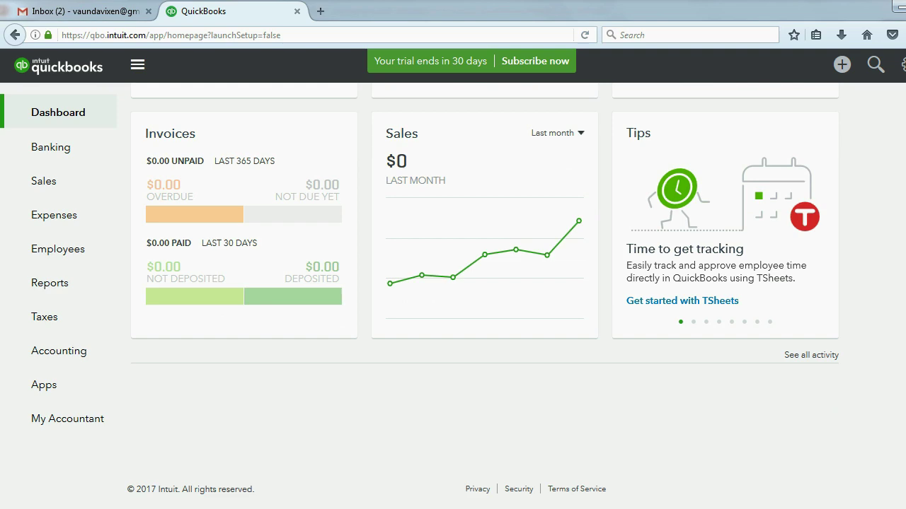
{"action": "scroll", "coordinate": [485, 278], "scroll_direction": "up", "scroll_amount": 7}
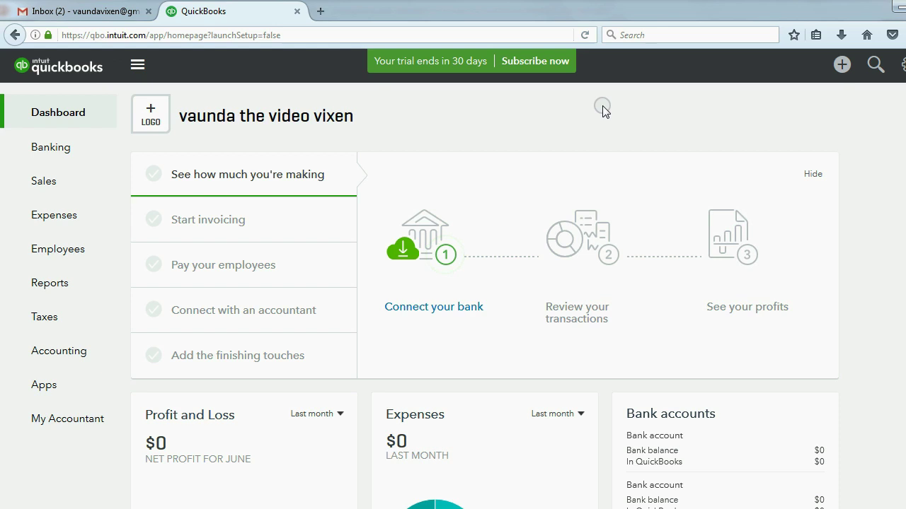
Preview the gear and + New menus, ending with the company settings menu shown
{"action": "left_click", "coordinate": [903, 65]}
{"action": "left_click", "coordinate": [815, 349]}
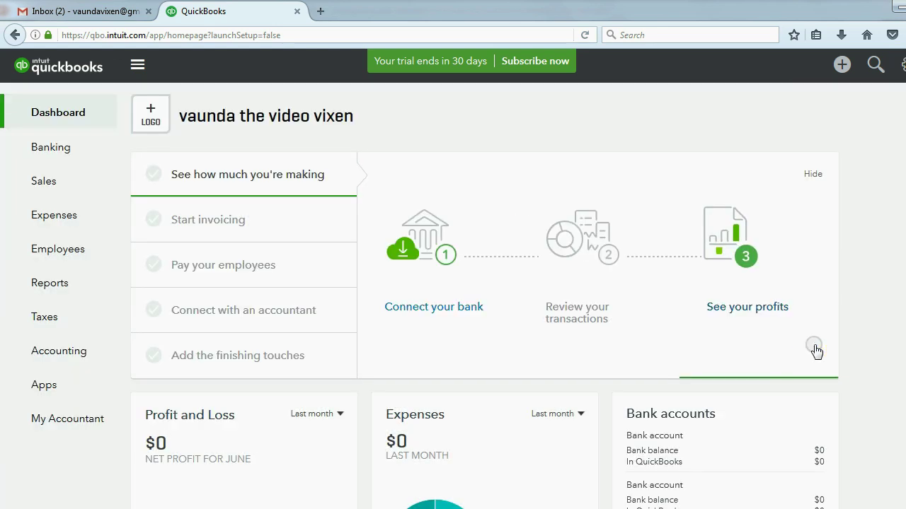
{"action": "left_click", "coordinate": [841, 65]}
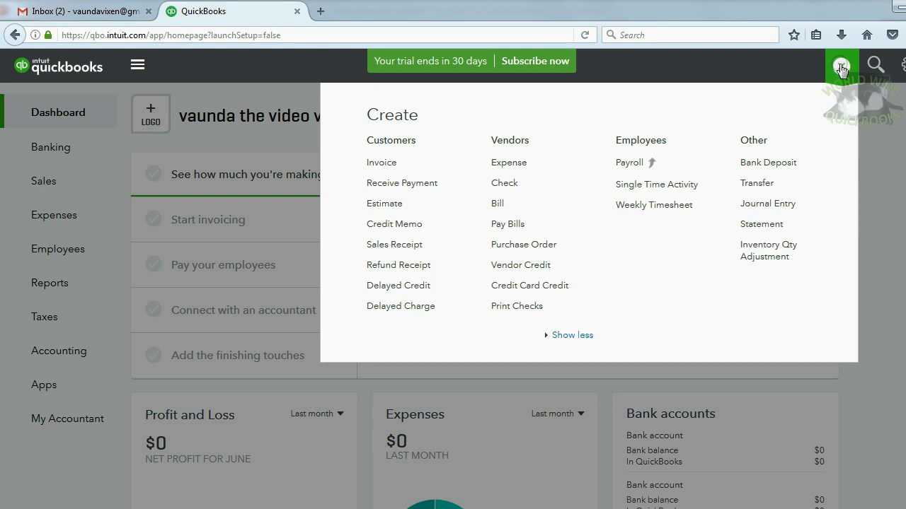
{"action": "left_click", "coordinate": [290, 65]}
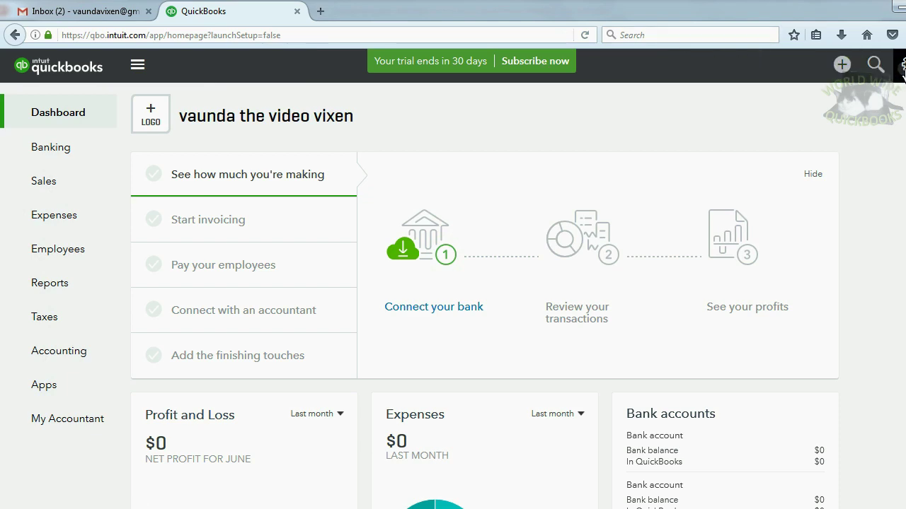
{"action": "left_click", "coordinate": [902, 66]}
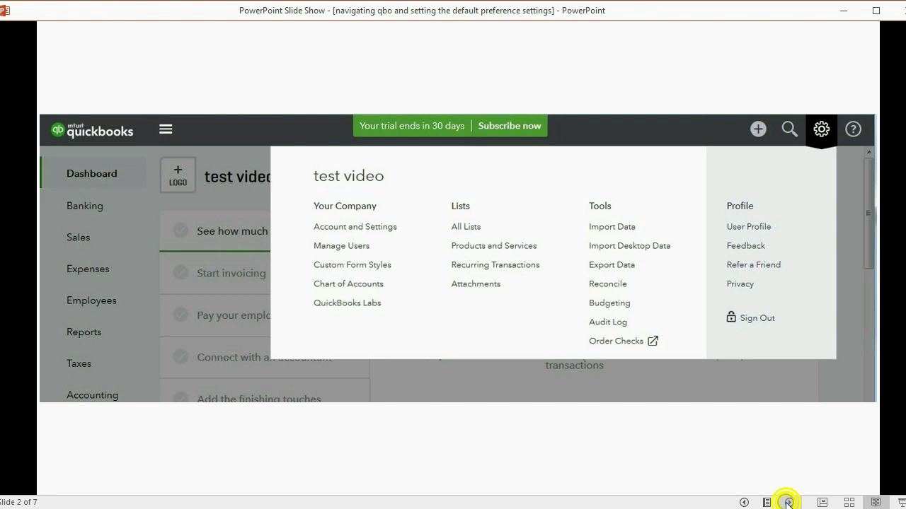
Advance to slide 2 and play its red arrow and 'set-up and maintenance' caption animations
{"action": "left_click", "coordinate": [788, 502]}
{"action": "left_click", "coordinate": [785, 494]}
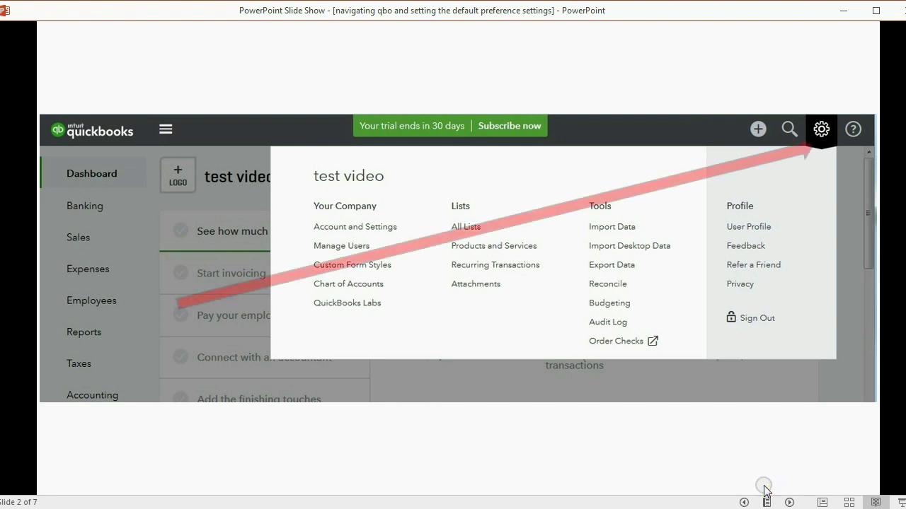
{"action": "left_click", "coordinate": [764, 490]}
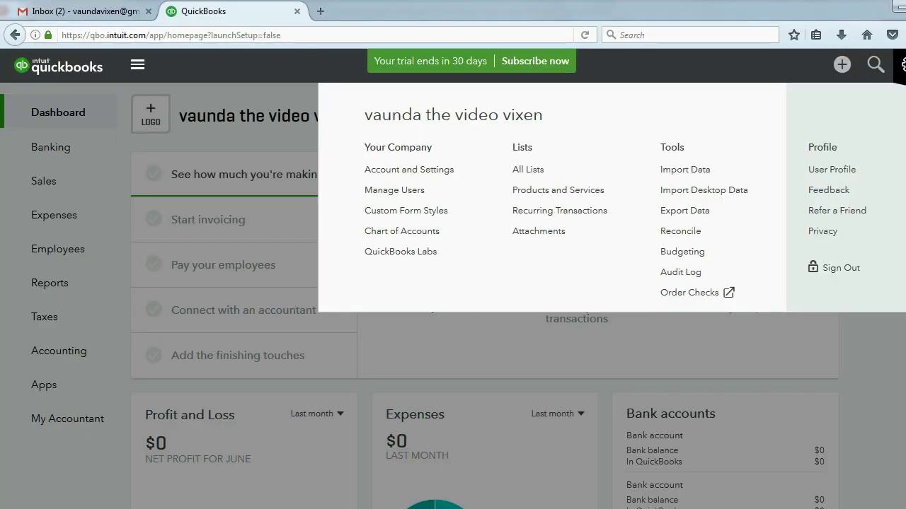
Show the QuickBooks Create menu, then move the slide show to slide 3 about day-to-day transactions
{"action": "left_click", "coordinate": [841, 65]}
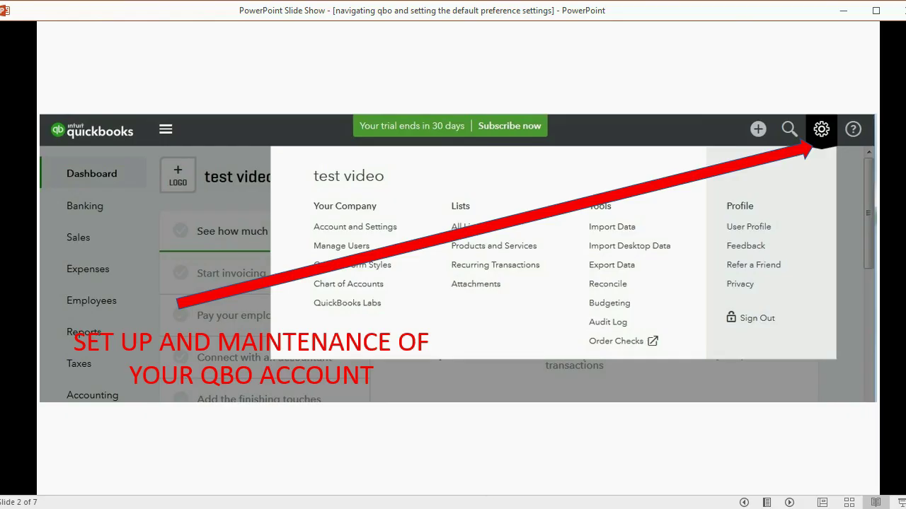
{"action": "key", "text": "Right"}
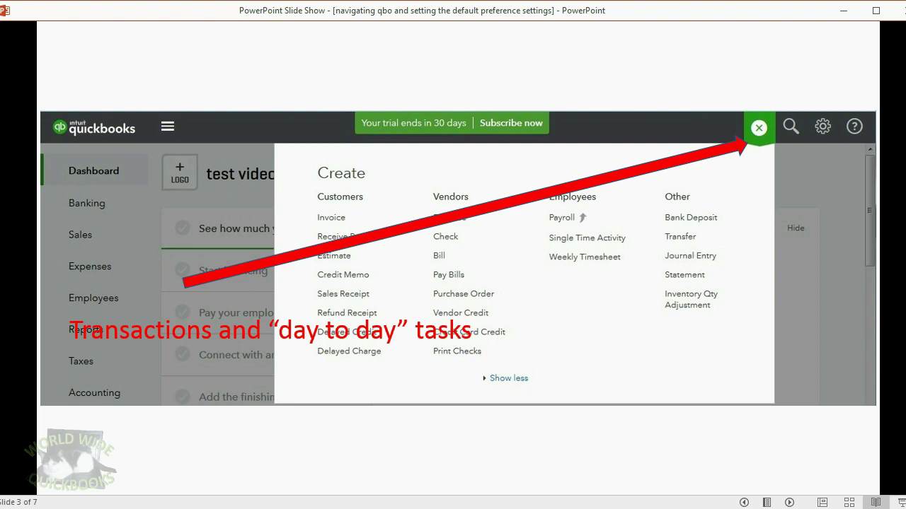
Step through the dashboard, red sidebar box, 'Some are repeats' caption and Banking and Reports slides to slide 6
{"action": "key", "text": "Right"}
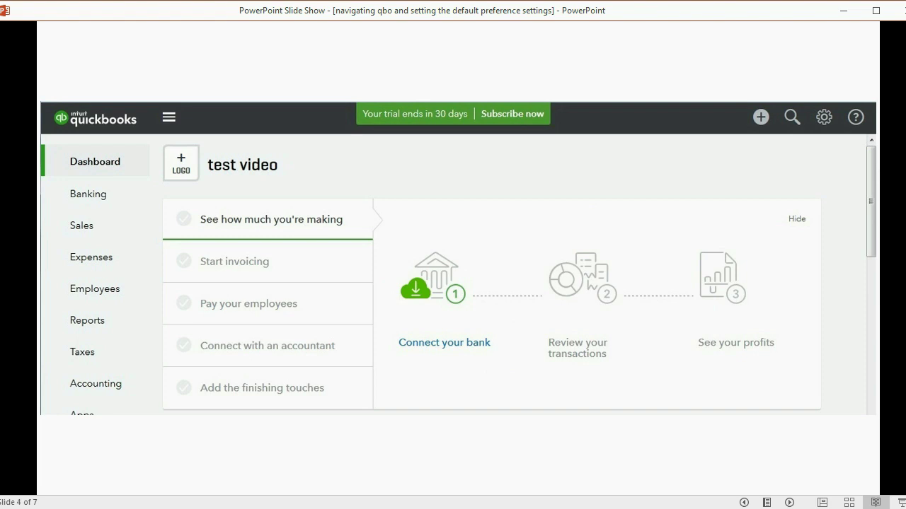
{"action": "key", "text": "Right"}
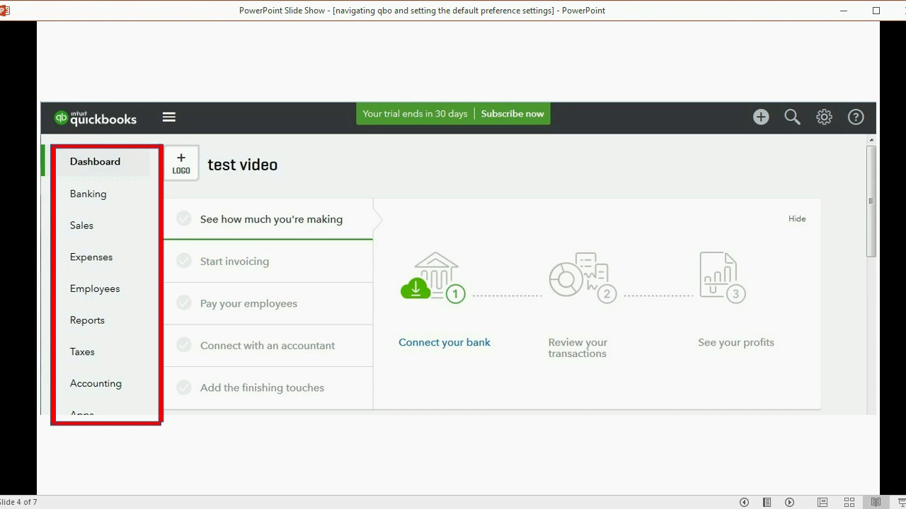
{"action": "key", "text": "Right"}
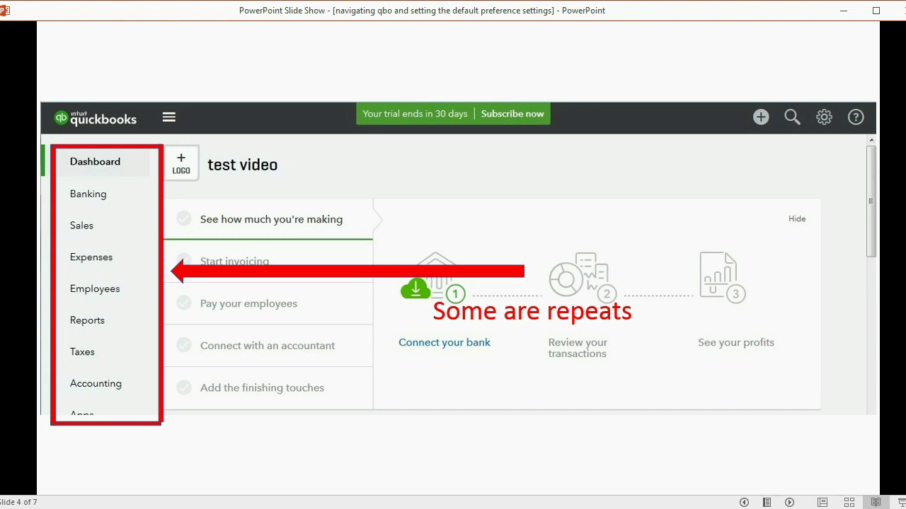
{"action": "left_click", "coordinate": [327, 60]}
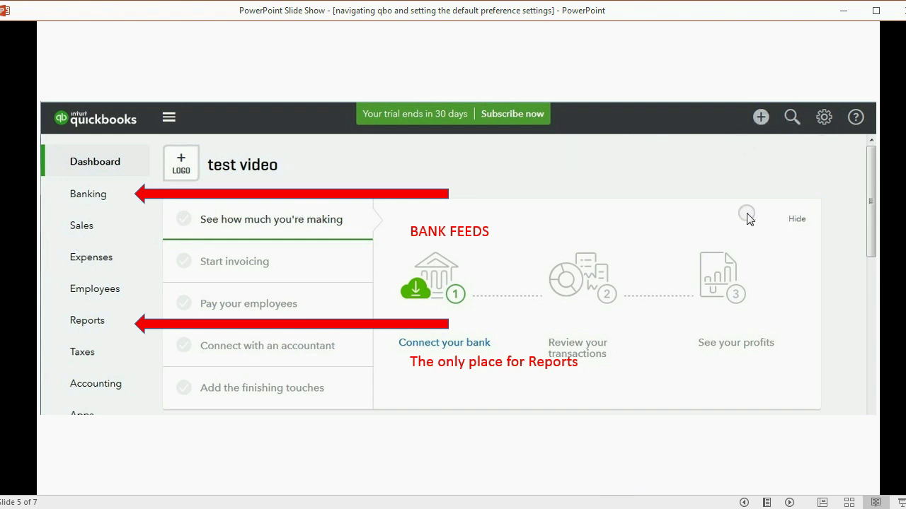
{"action": "left_click", "coordinate": [749, 220]}
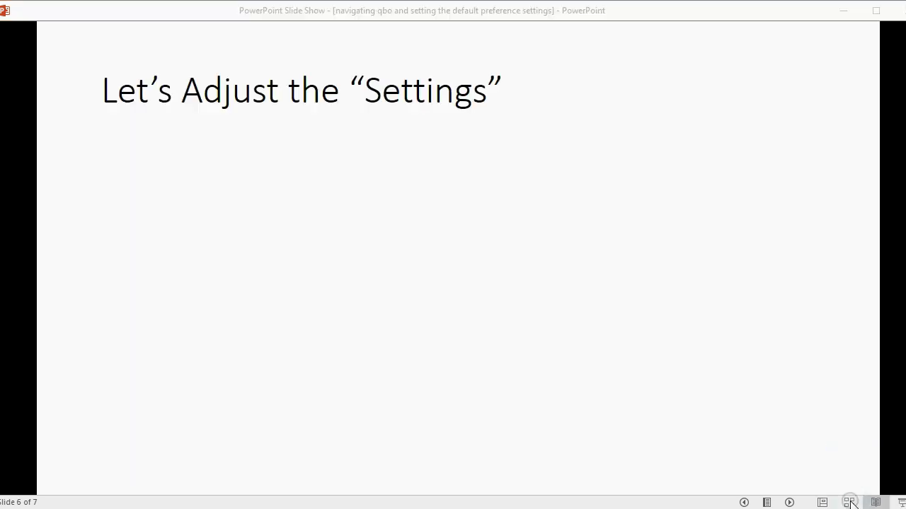
Reveal the defaults, automatic behavior and Preferences bullets, then advance to the 'For Example…' slide
{"action": "left_click", "coordinate": [790, 503]}
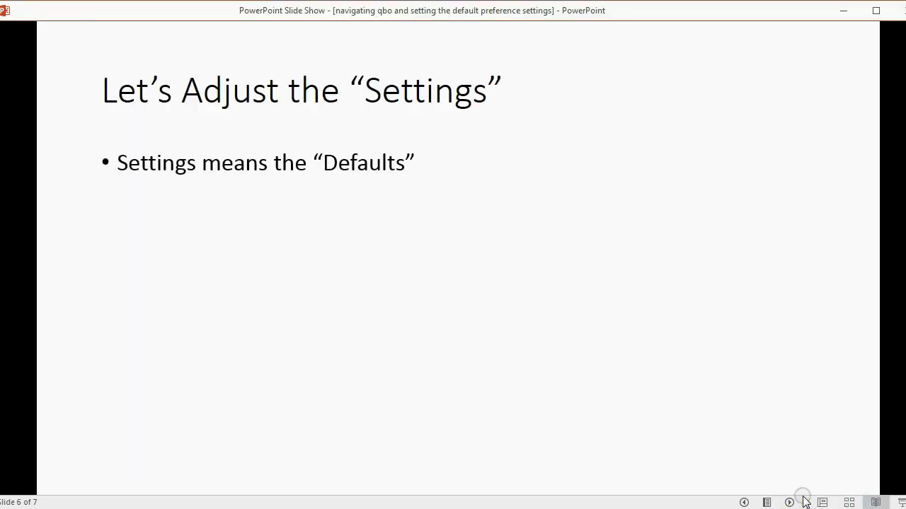
{"action": "key", "text": "Right"}
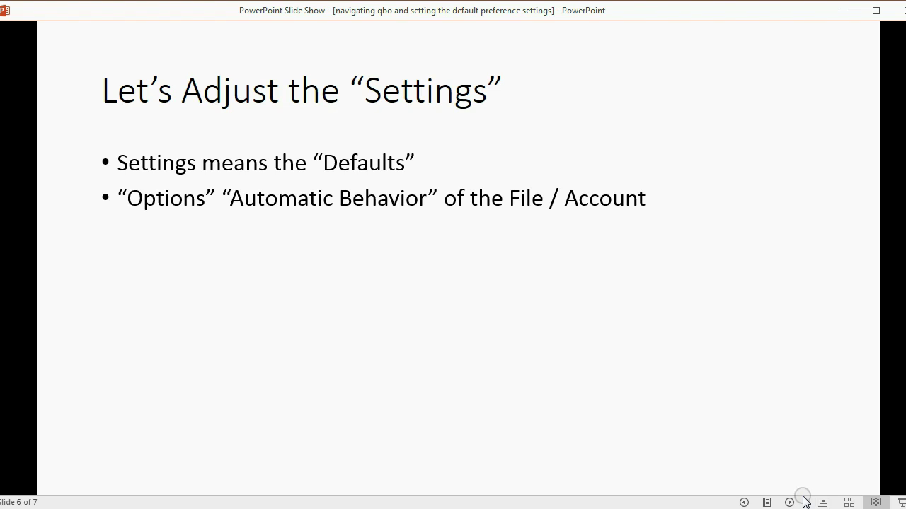
{"action": "key", "text": "Right"}
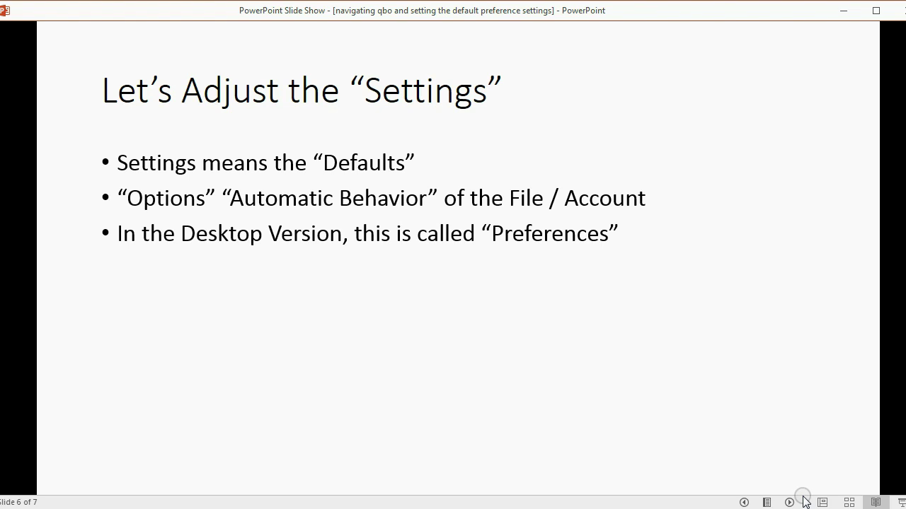
{"action": "key", "text": "Right"}
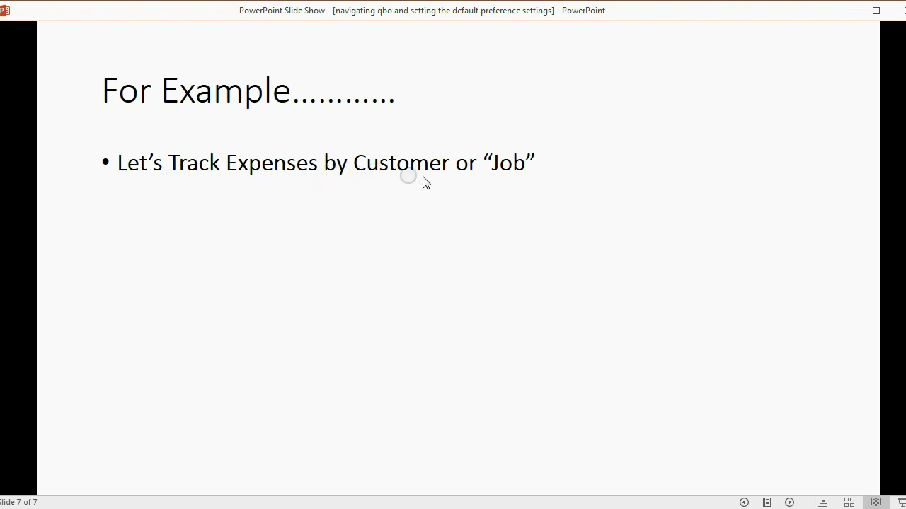
Return to QuickBooks, go to the Expenses section and start a new expense
{"action": "left_click", "coordinate": [203, 508]}
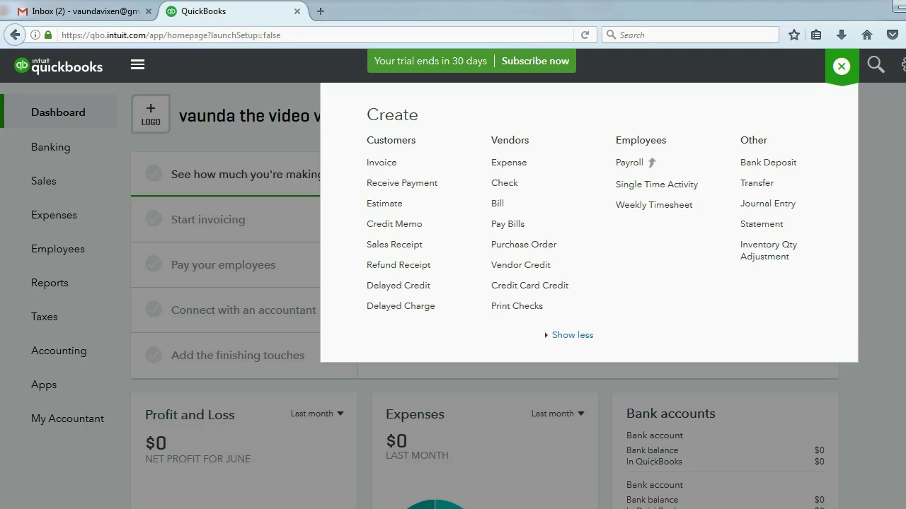
{"action": "left_click", "coordinate": [884, 153]}
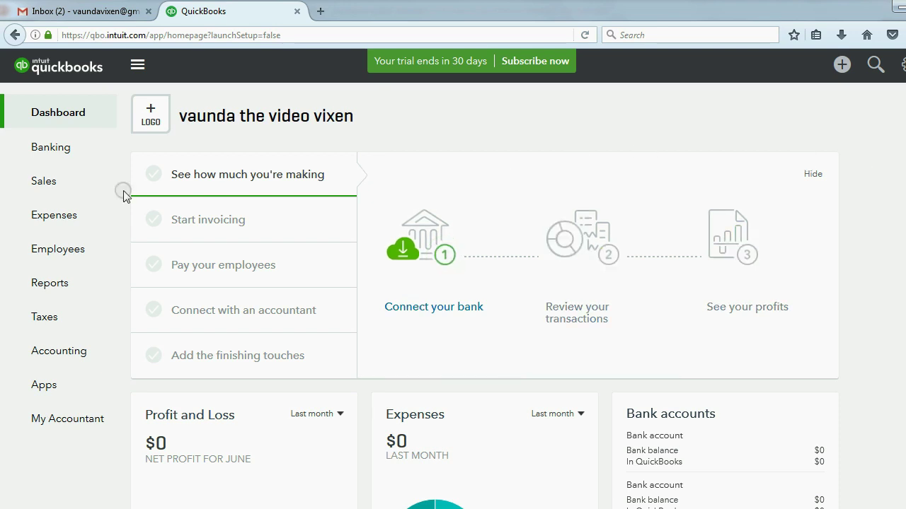
{"action": "left_click", "coordinate": [42, 222]}
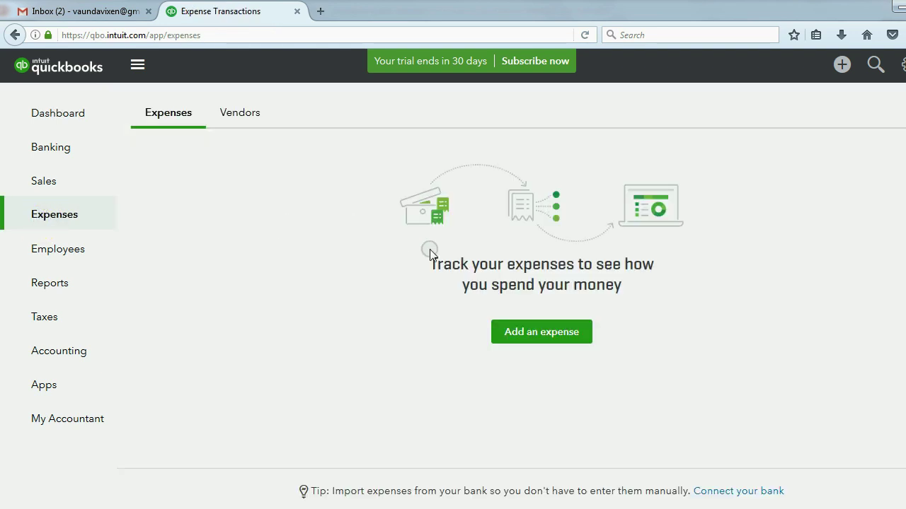
{"action": "left_click", "coordinate": [515, 332]}
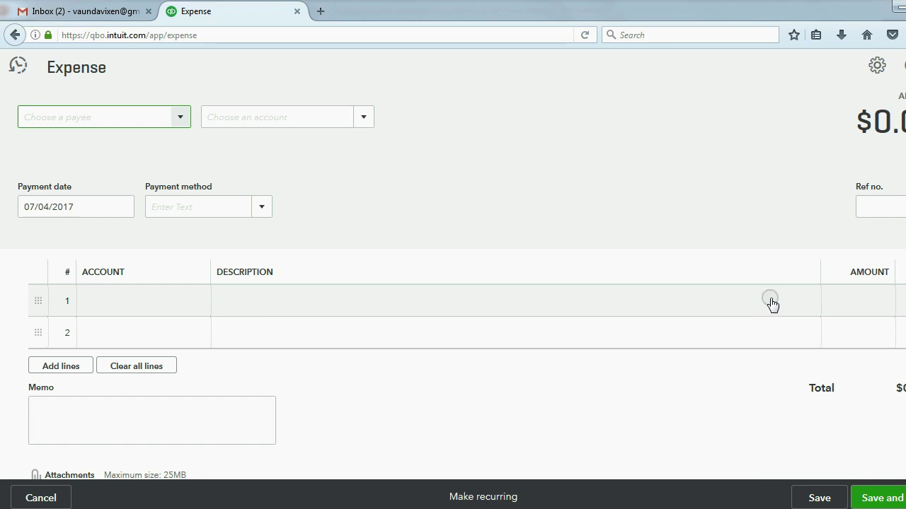
Try the payee, payment method and first-line fields, then discard the blank expense without saving
{"action": "left_click", "coordinate": [178, 117]}
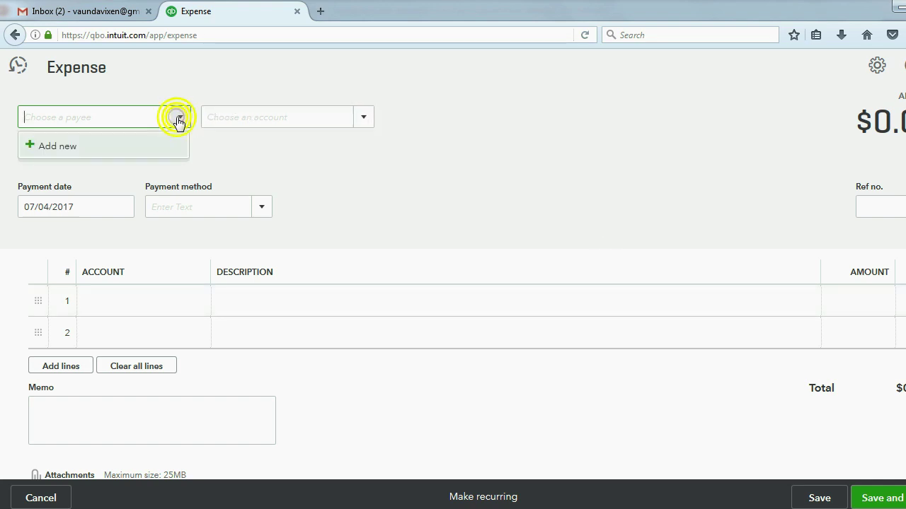
{"action": "left_click", "coordinate": [178, 119]}
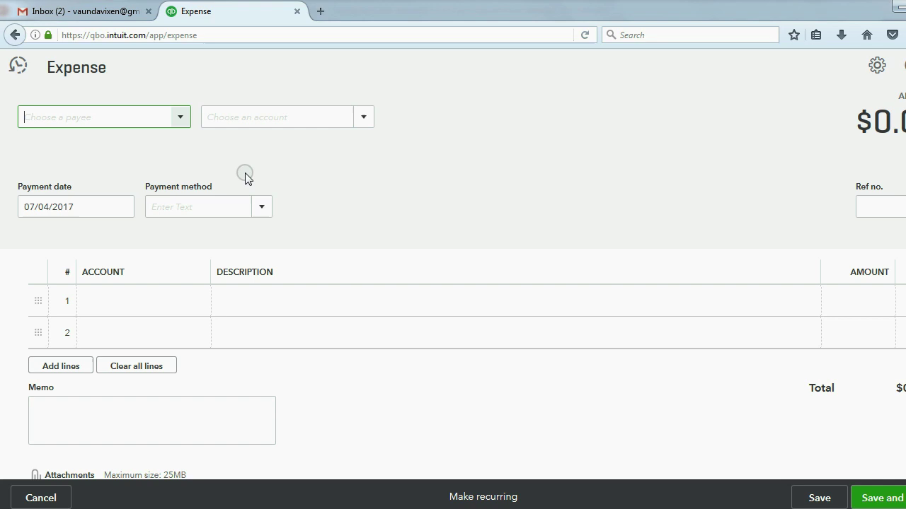
{"action": "left_click", "coordinate": [259, 206]}
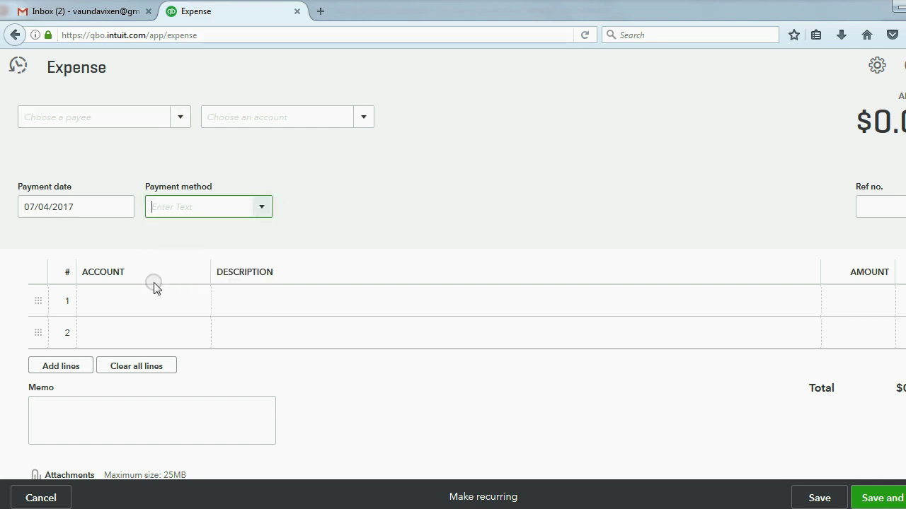
{"action": "left_click", "coordinate": [146, 300]}
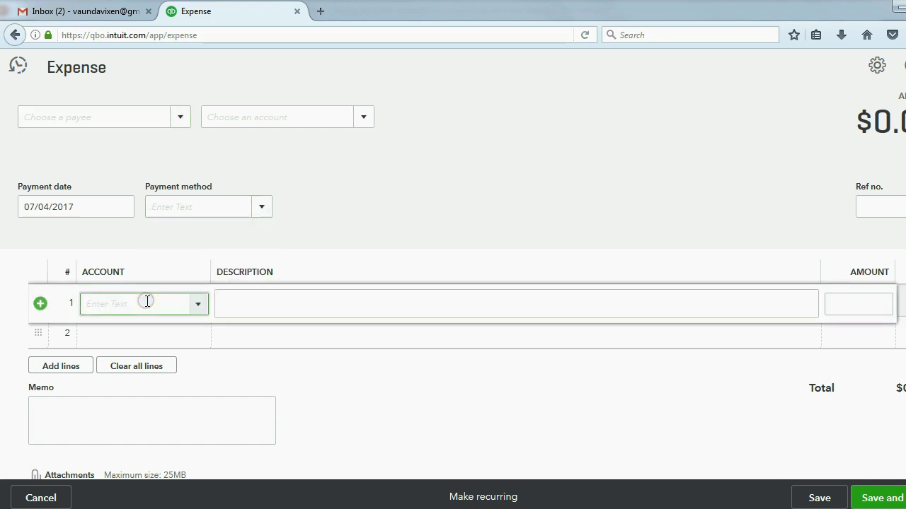
{"action": "left_click", "coordinate": [254, 301]}
{"action": "left_click", "coordinate": [837, 305]}
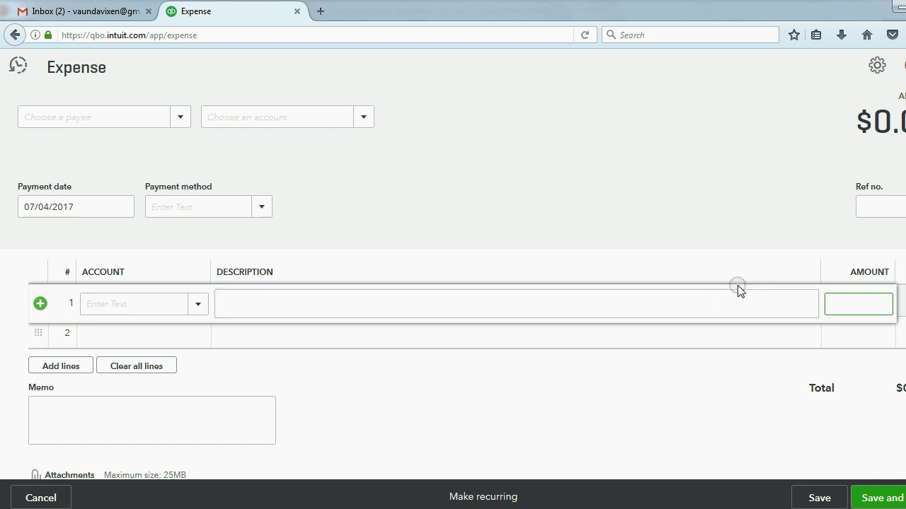
{"action": "left_click", "coordinate": [902, 66]}
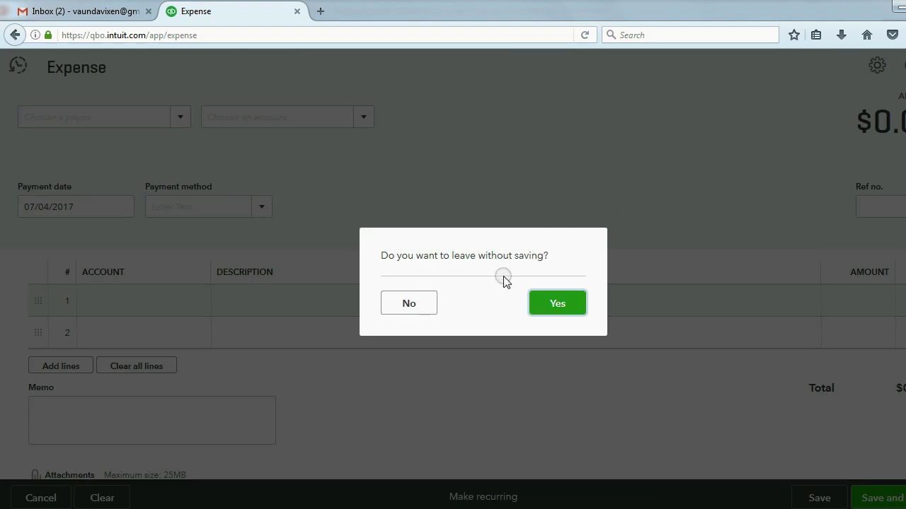
{"action": "left_click", "coordinate": [569, 311]}
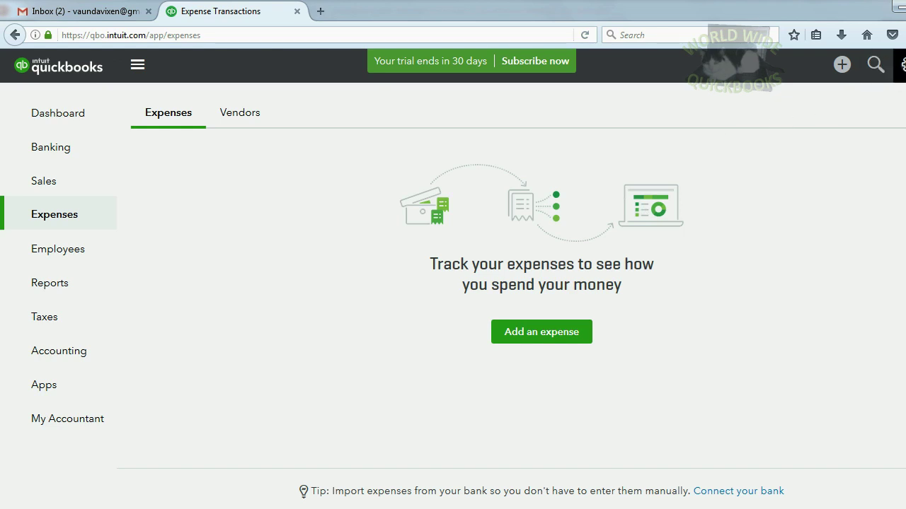
Go to Account and Settings from the gear menu, look over the Company section, then switch to Expenses
{"action": "left_click", "coordinate": [902, 64]}
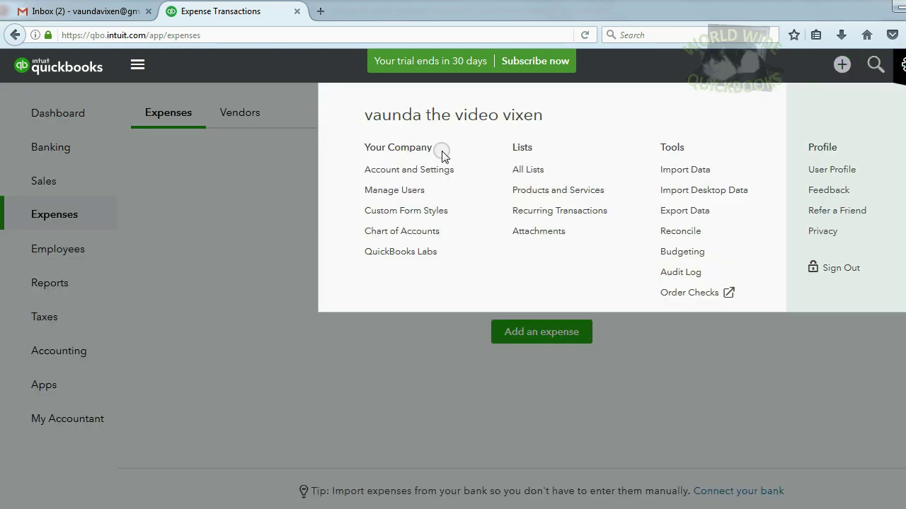
{"action": "left_click", "coordinate": [409, 170]}
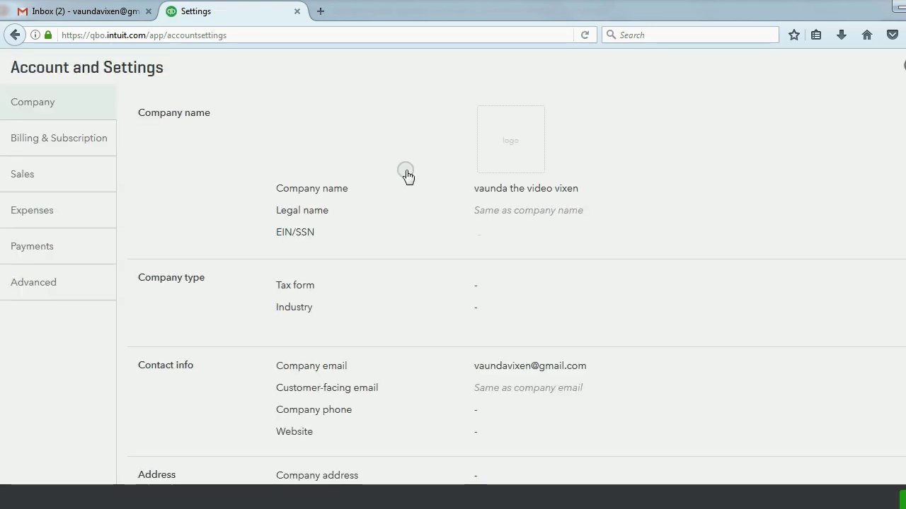
{"action": "left_click", "coordinate": [28, 104]}
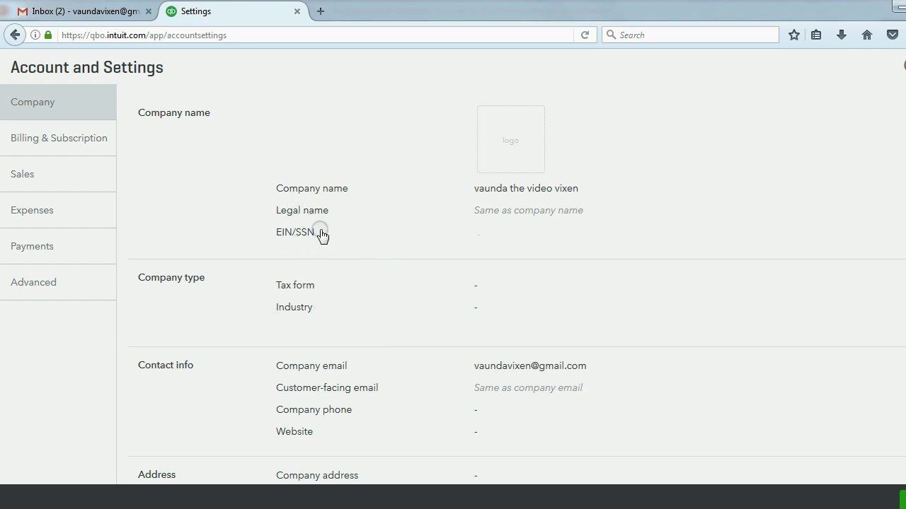
{"action": "scroll", "coordinate": [311, 283], "scroll_direction": "down", "scroll_amount": 1}
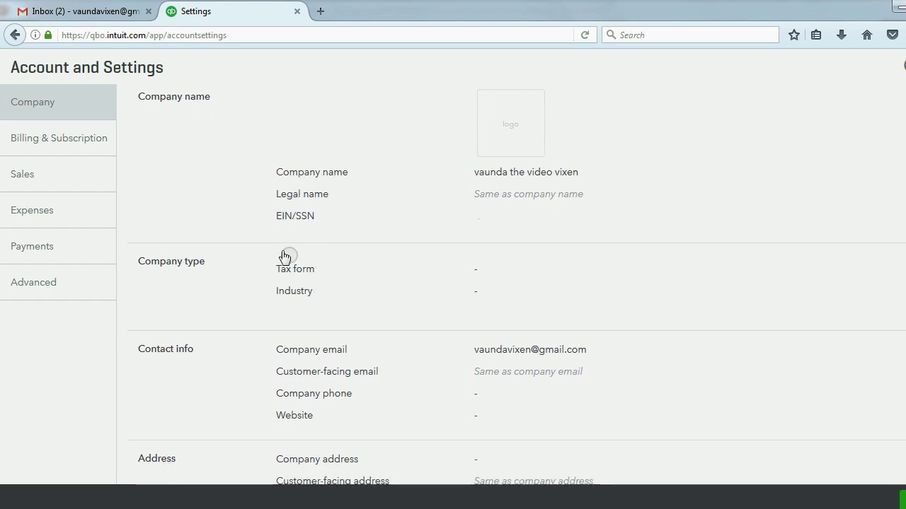
{"action": "left_click", "coordinate": [61, 101]}
{"action": "scroll", "coordinate": [342, 204], "scroll_direction": "down", "scroll_amount": 1}
{"action": "scroll", "coordinate": [342, 204], "scroll_direction": "down", "scroll_amount": 2}
{"action": "scroll", "coordinate": [366, 245], "scroll_direction": "up", "scroll_amount": 4}
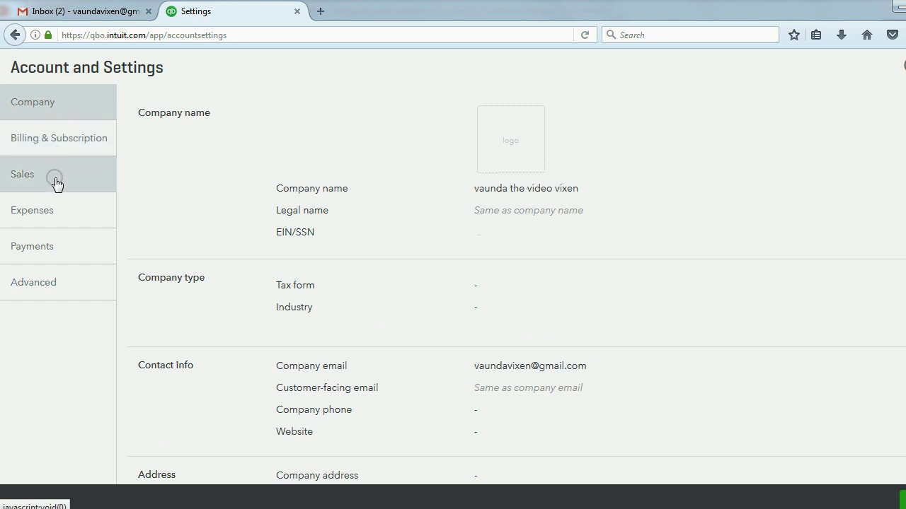
{"action": "left_click", "coordinate": [43, 211]}
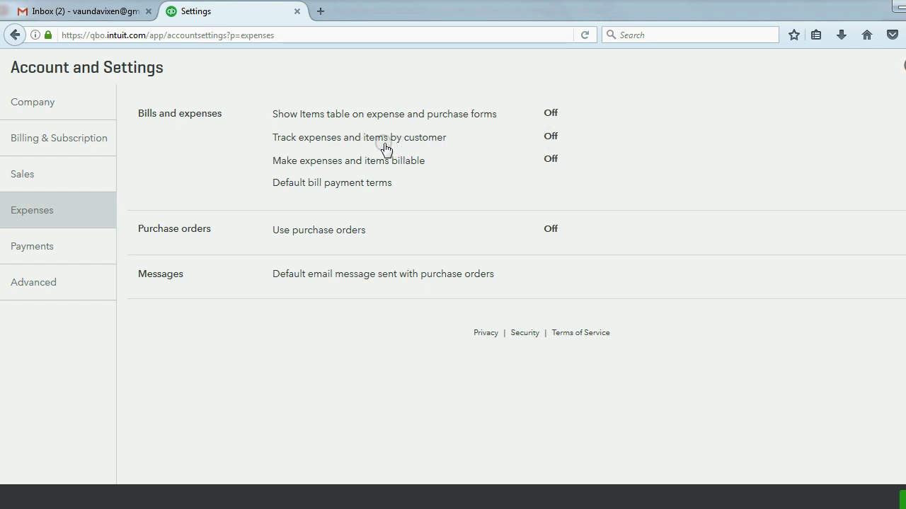
Tick 'Track expenses and items by customer' under Bills and expenses and save
{"action": "left_click", "coordinate": [550, 138]}
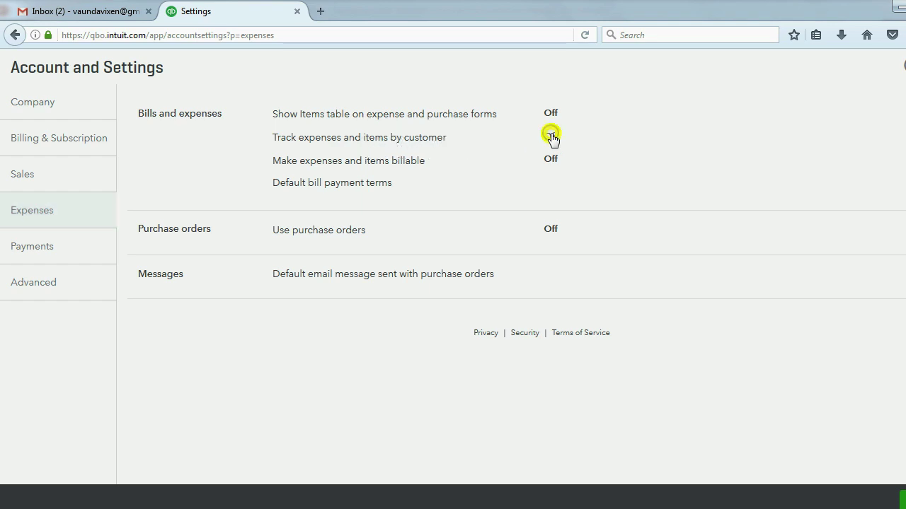
{"action": "left_click", "coordinate": [278, 136]}
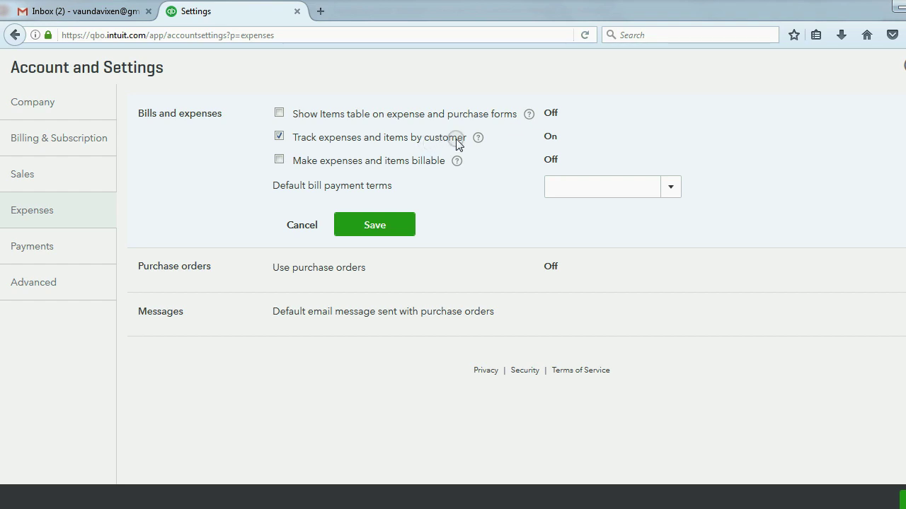
{"action": "left_click", "coordinate": [383, 224]}
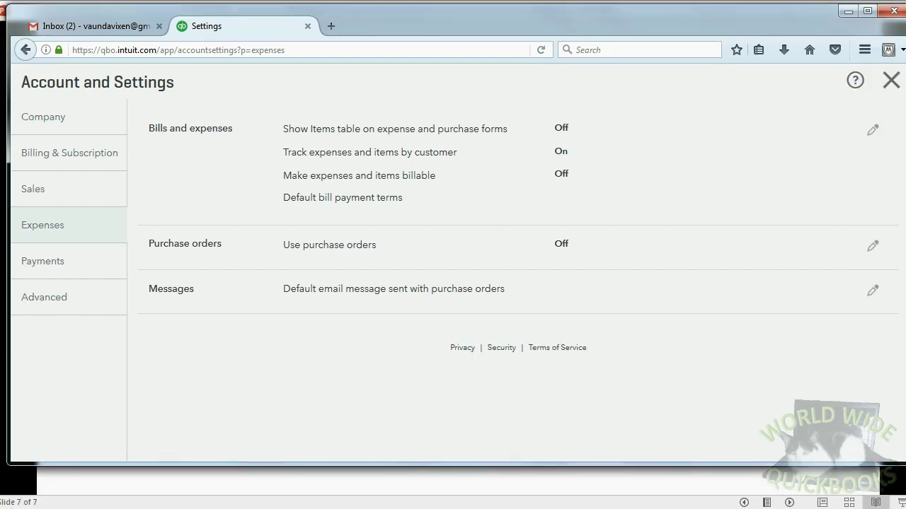
Close Account and Settings, add a new expense, and select line 1's new Customer cell
{"action": "left_click", "coordinate": [890, 81]}
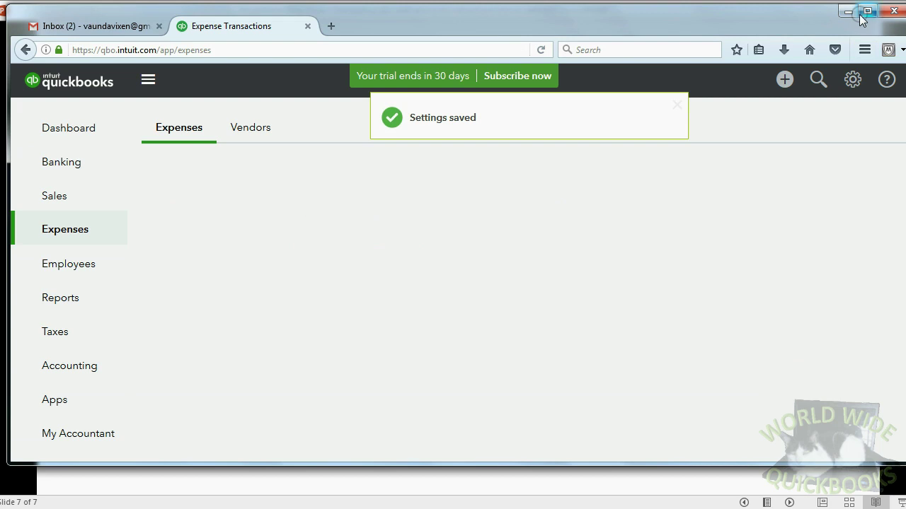
{"action": "left_click", "coordinate": [58, 232]}
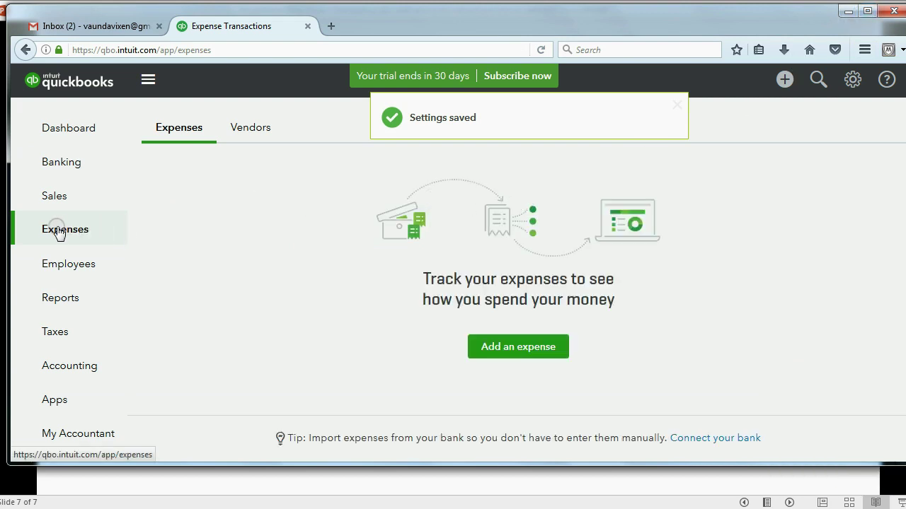
{"action": "left_click", "coordinate": [507, 347]}
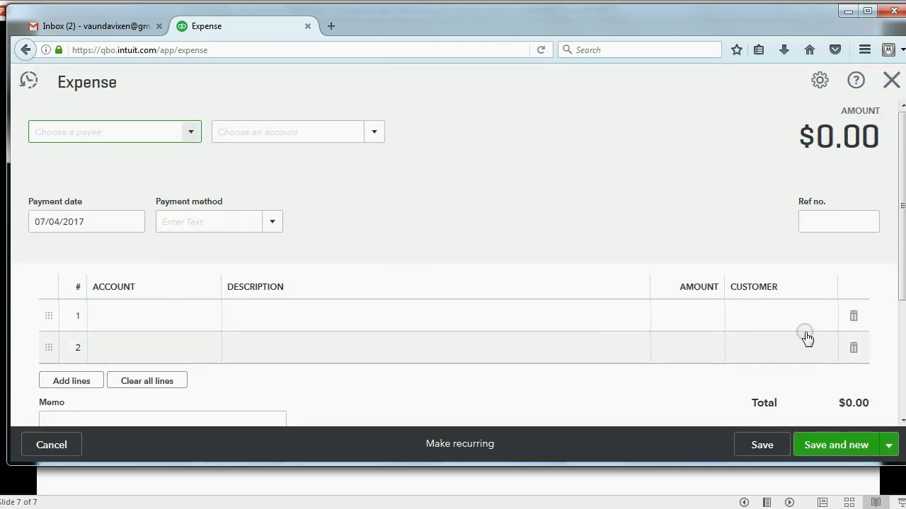
{"action": "left_click", "coordinate": [786, 320]}
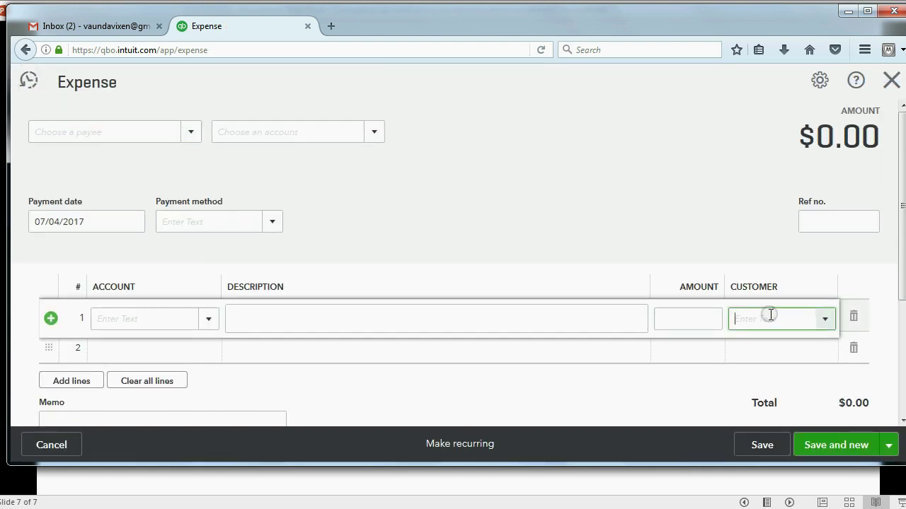